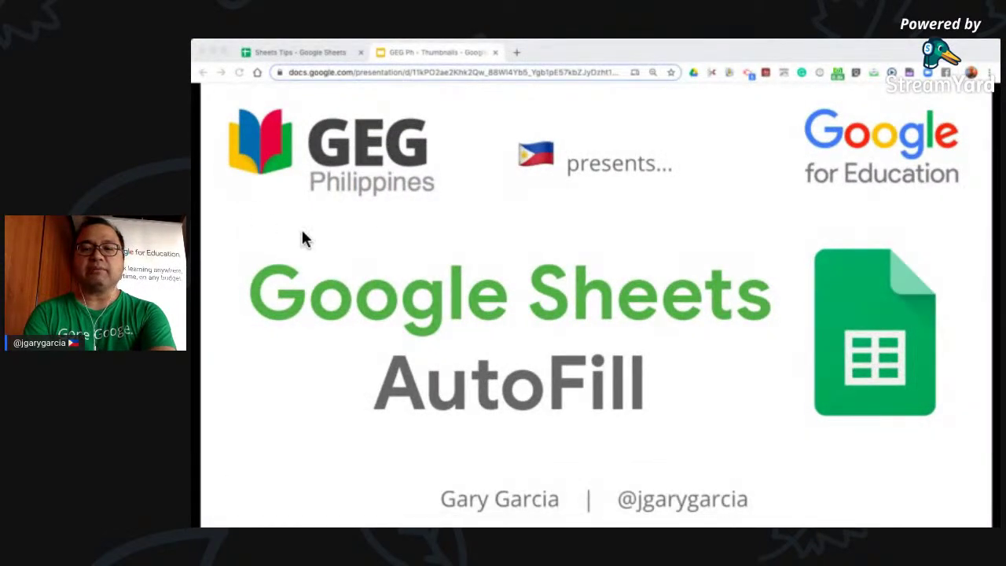
Step: Switch to the blank Sheets Tips spreadsheet and return the active cell to A1
click(621, 330)
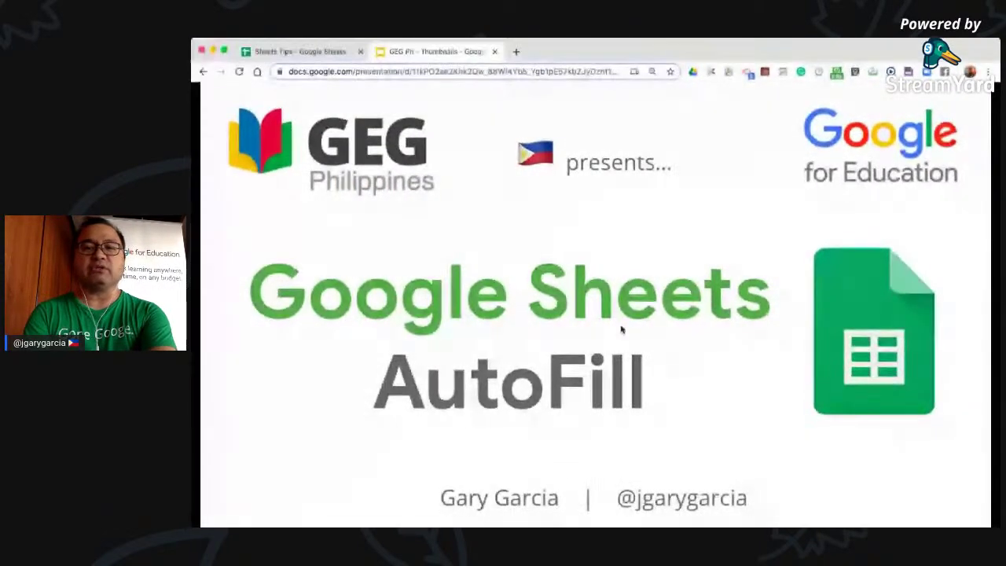
click(300, 54)
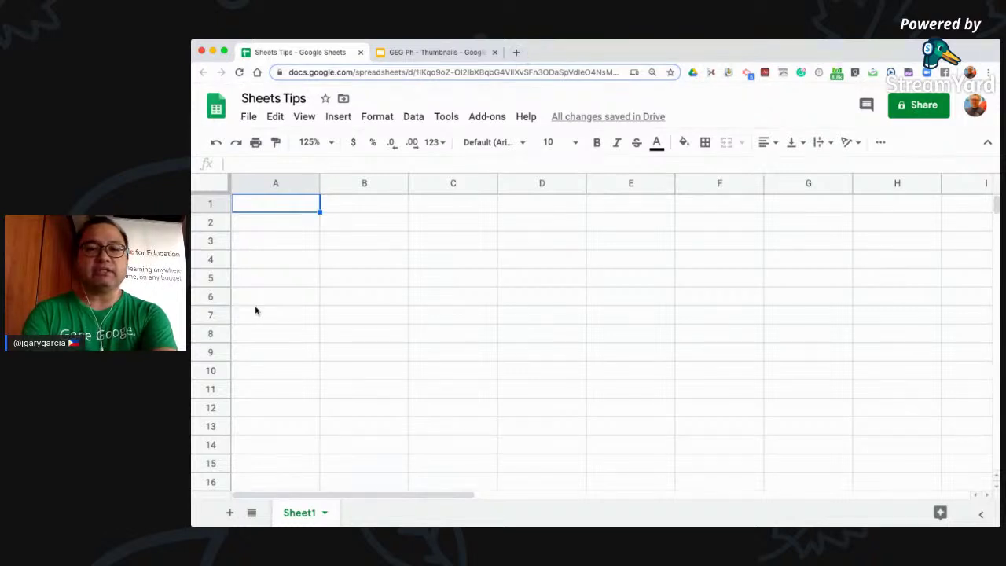
key(Right)
key(Right)
key(Right)
key(Right)
key(Down)
key(Down)
key(Down)
key(Left)
key(Left)
key(Left)
key(Left)
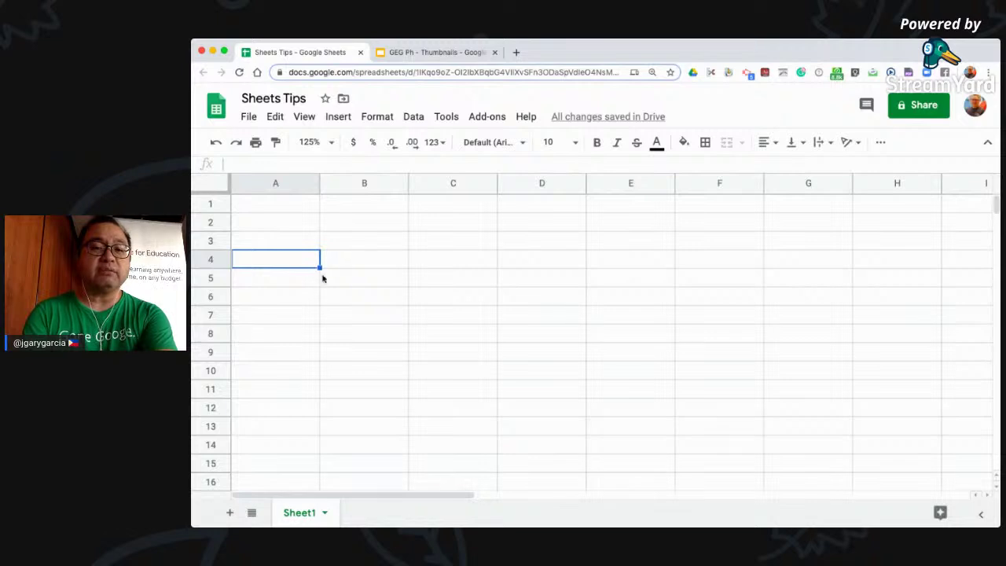
key(Up)
key(Up)
key(Up)
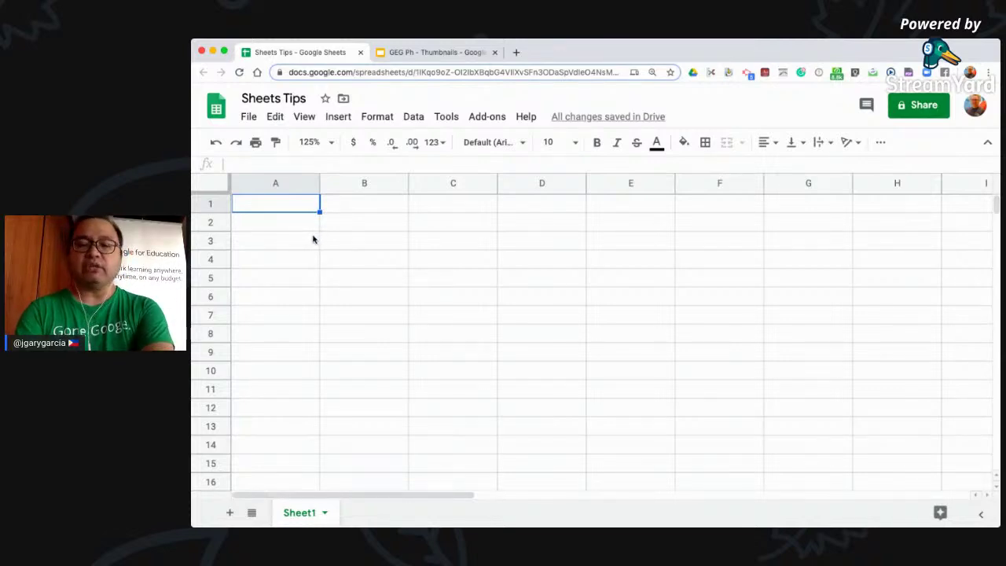
Step: Enter Monday in A1 and autofill weekday names down to Saturday in A13
text(Monday)
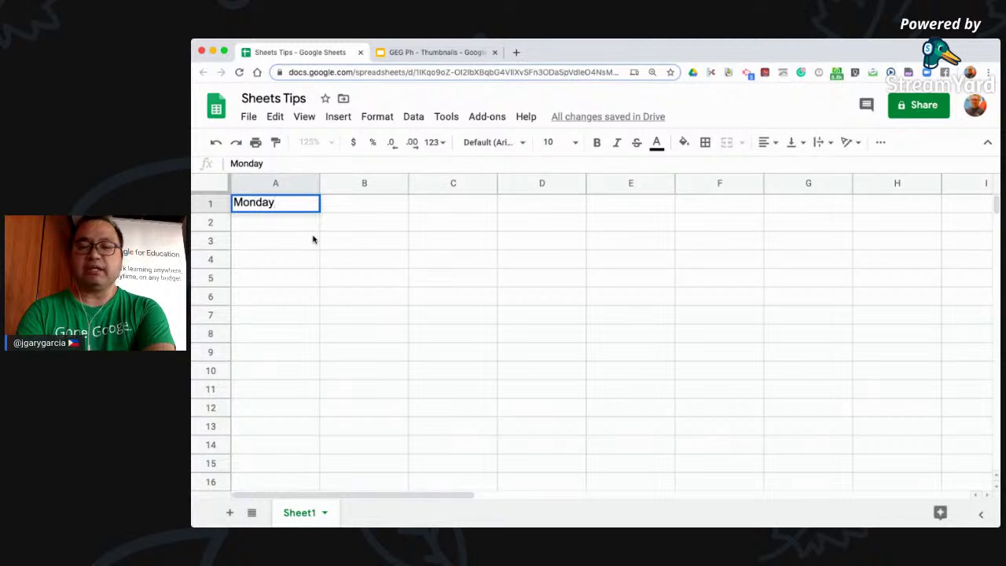
key(Return)
key(Up)
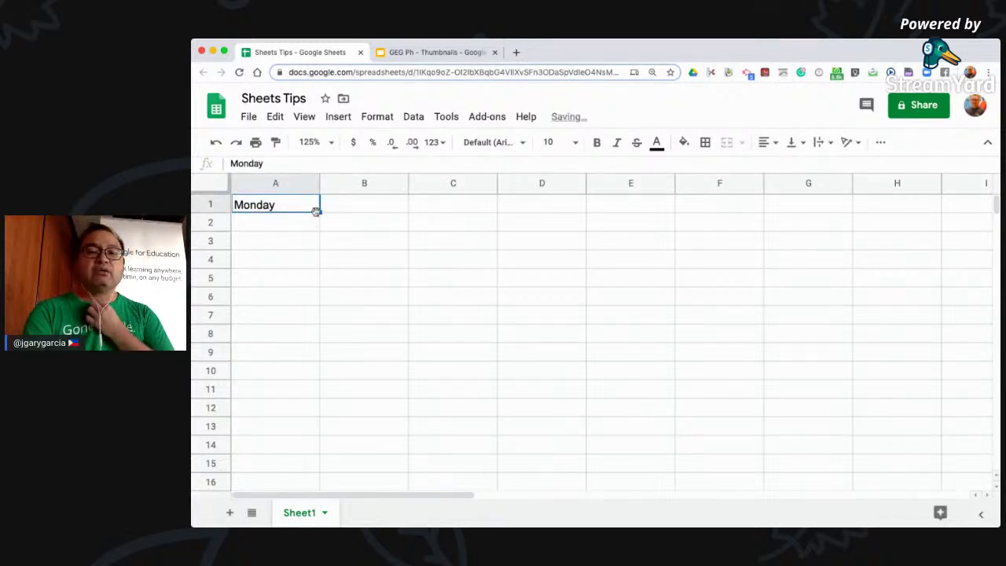
drag(300, 297, 284, 435)
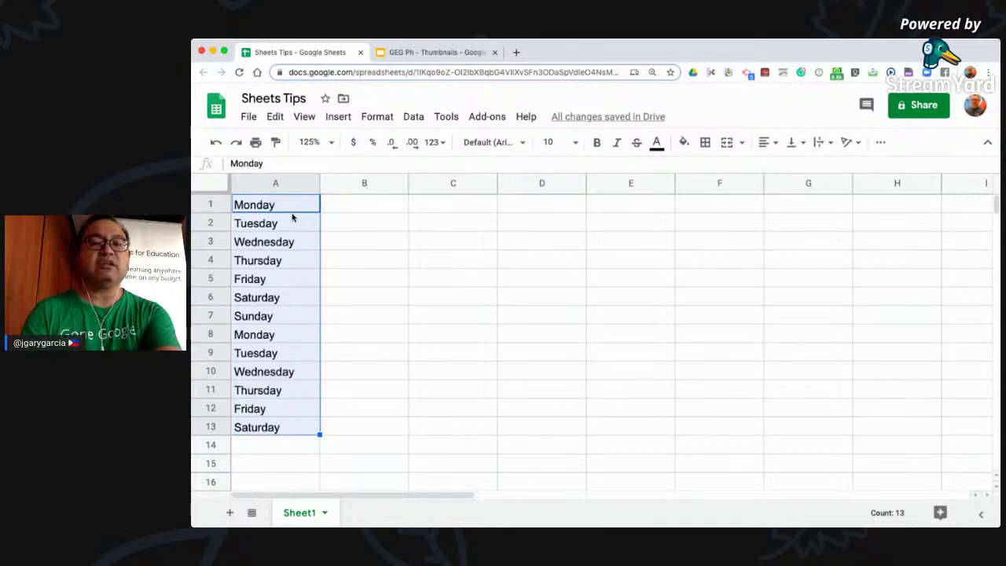
click(257, 316)
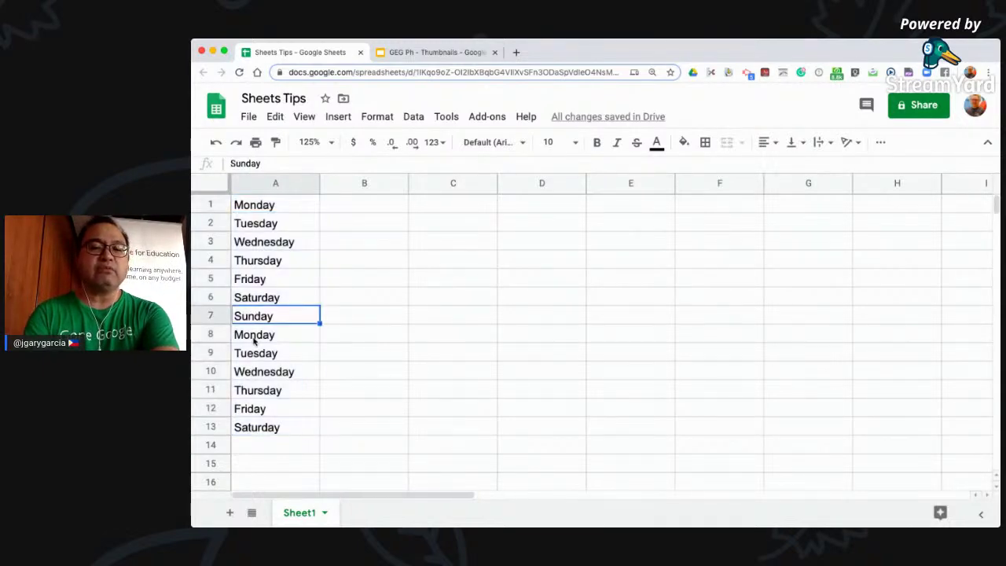
Step: Enter January in B1 and autofill month names down to January again in B13
click(356, 207)
text(January)
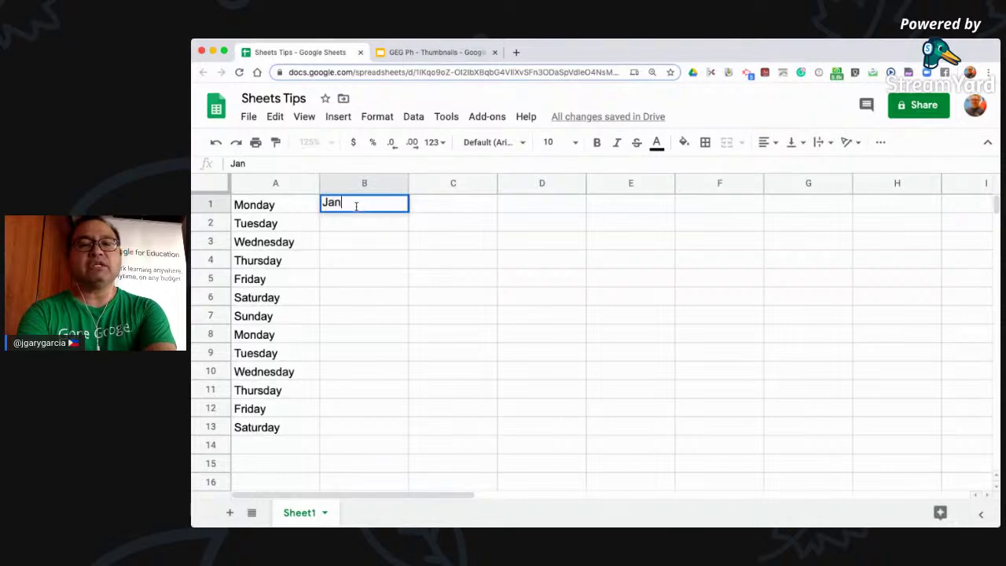
key(Return)
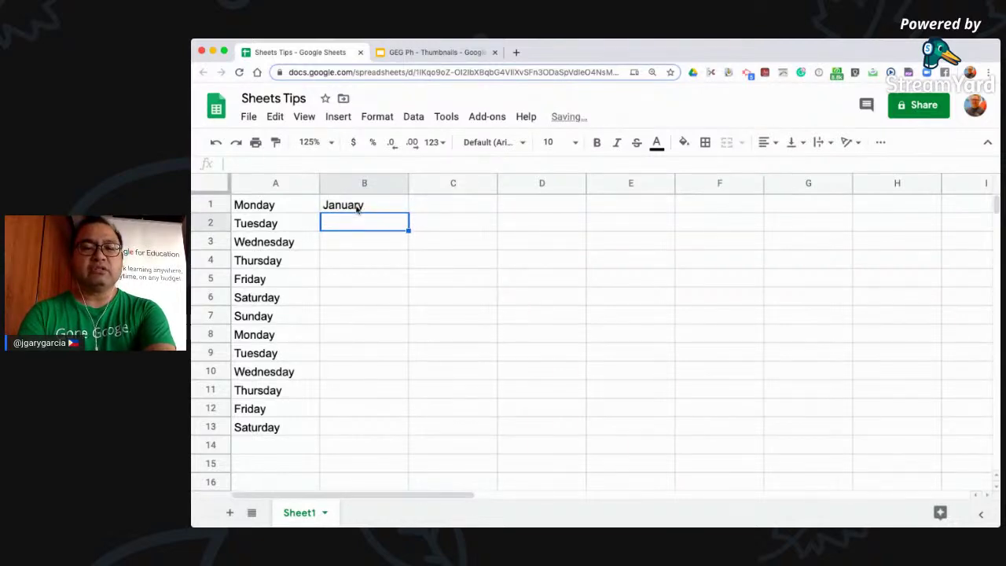
click(358, 207)
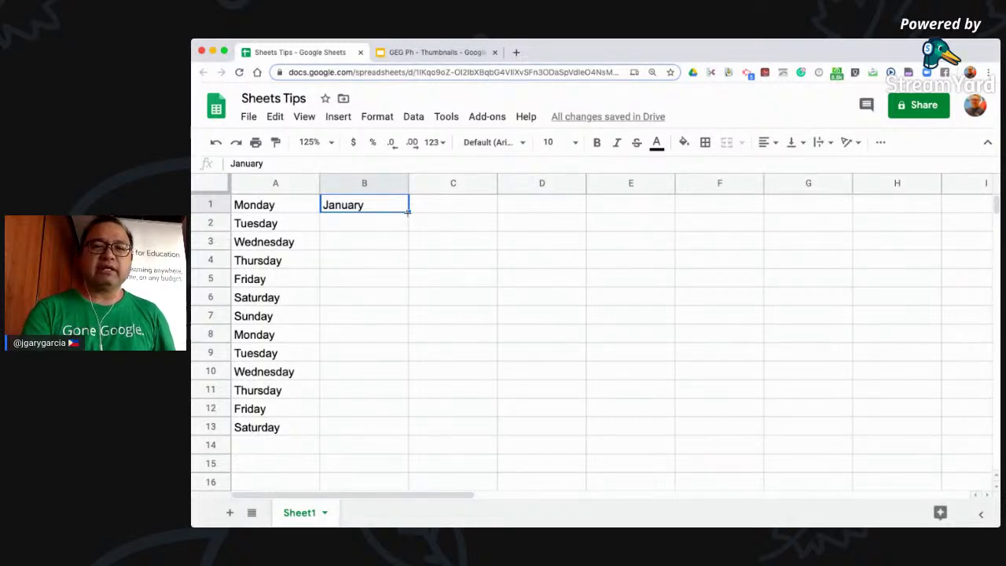
key(Down)
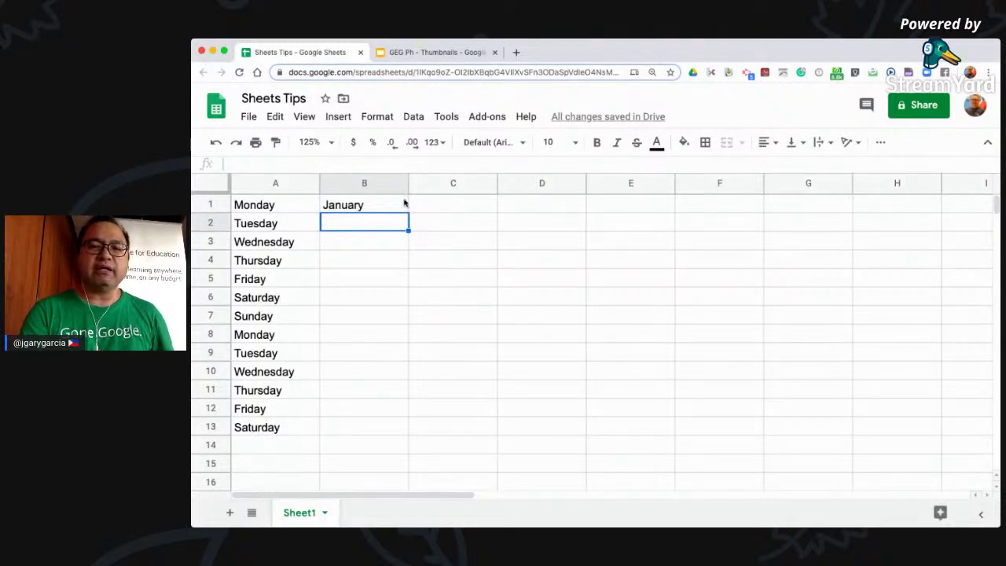
click(404, 203)
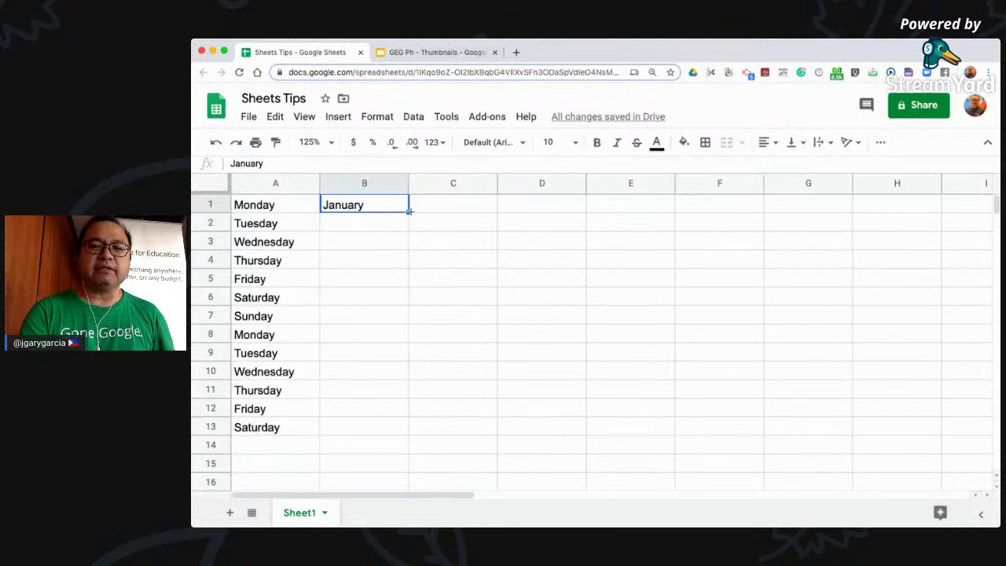
double_click(409, 211)
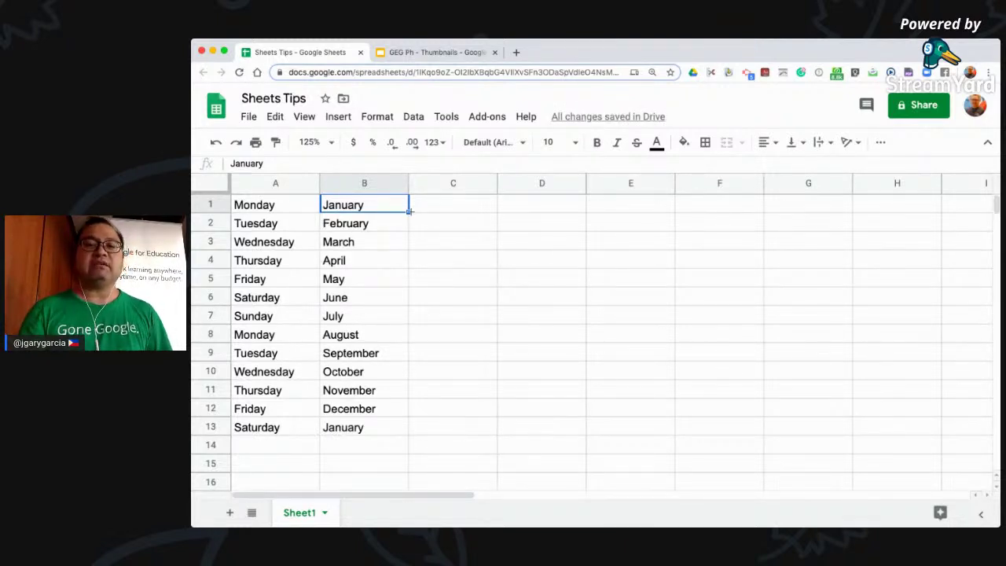
click(452, 213)
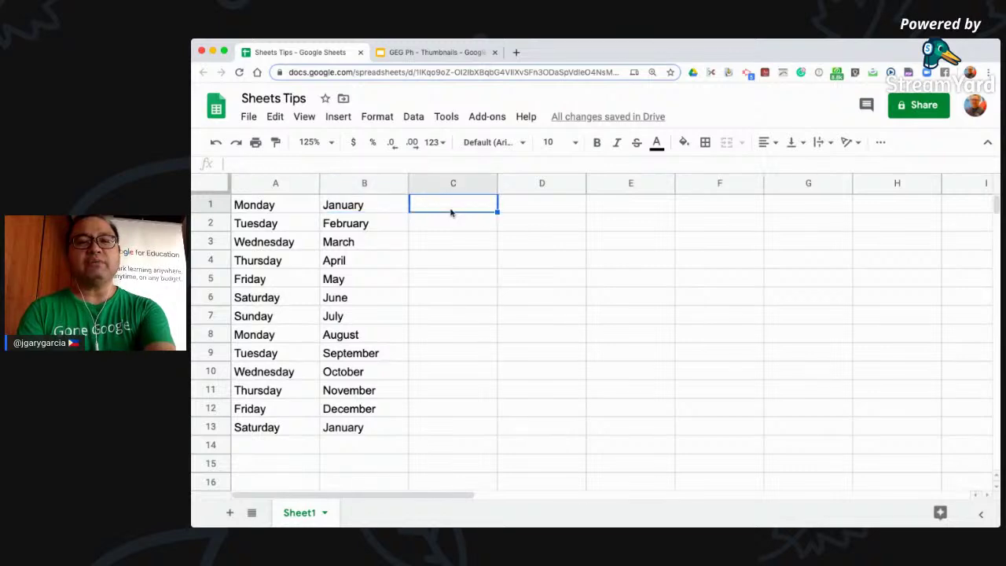
Step: Enter 1 and 2 in C1:C2 and autofill the number series to 13 in C13
text(1)
key(Return)
text(2)
key(Return)
click(451, 212)
key(shift+Down)
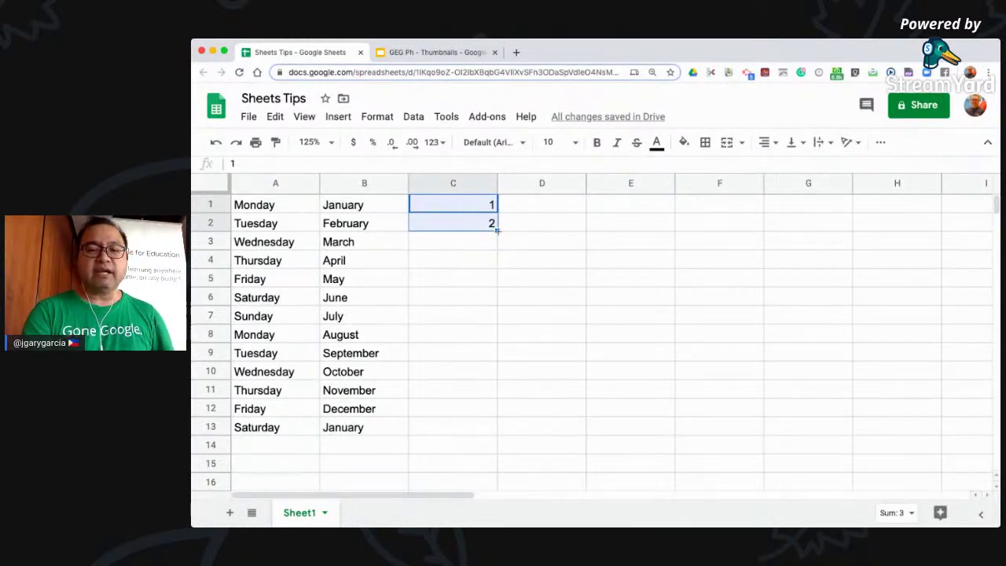
double_click(497, 229)
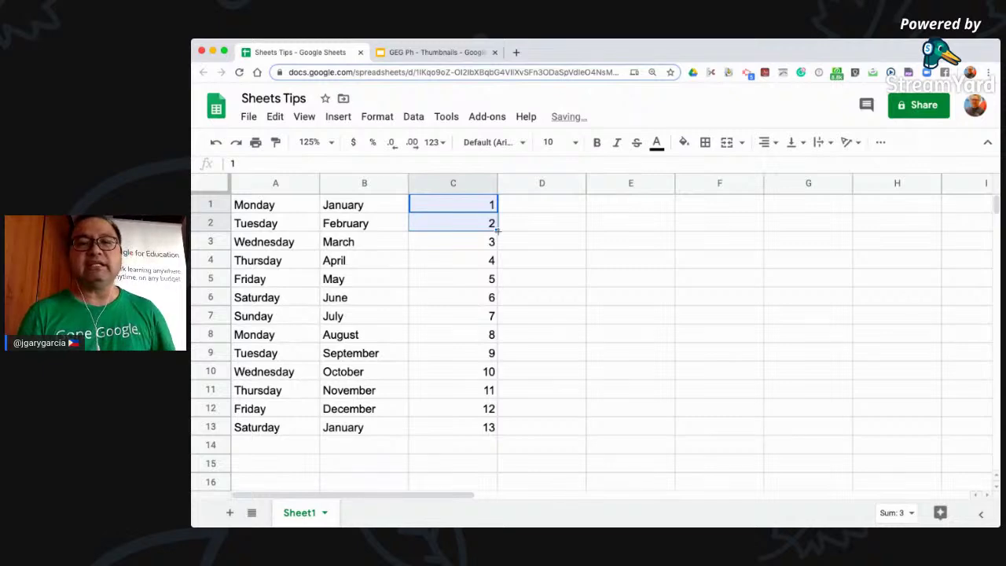
key(Right)
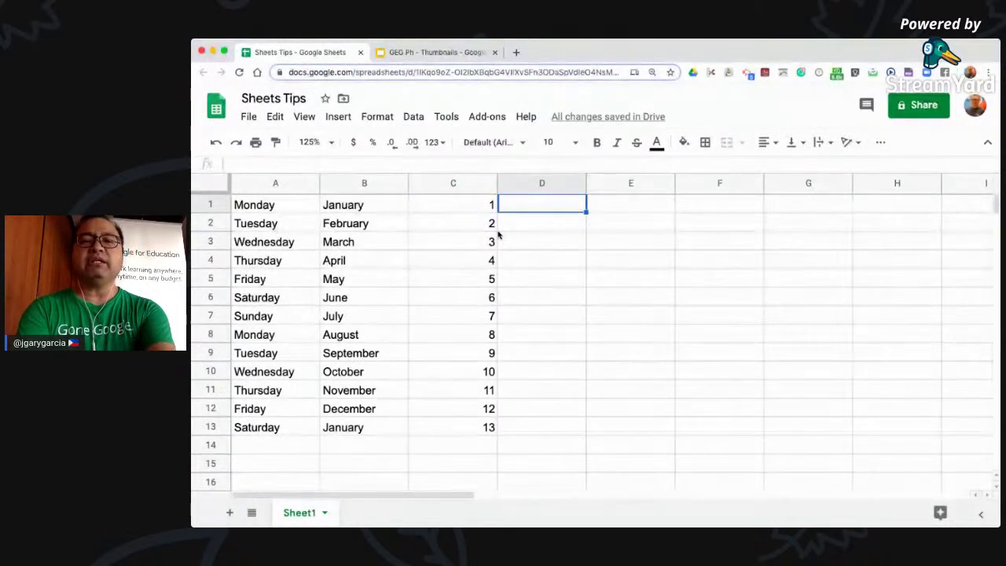
Step: Enter StudNo01 and StudNo02 in D1:D2 and autofill the IDs to StudNo13
text(Stud)
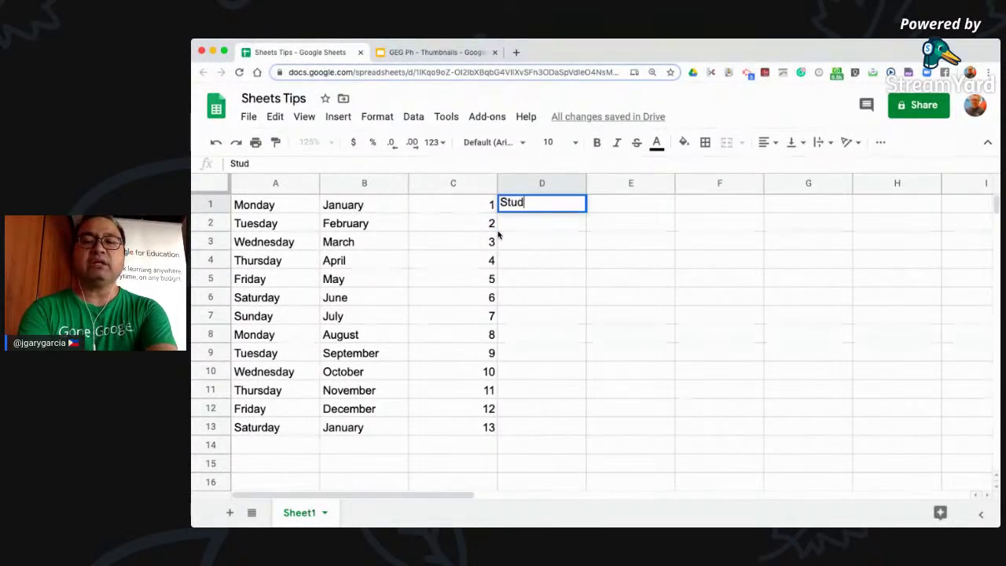
text(No01)
key(Return)
key(Up)
key(Down)
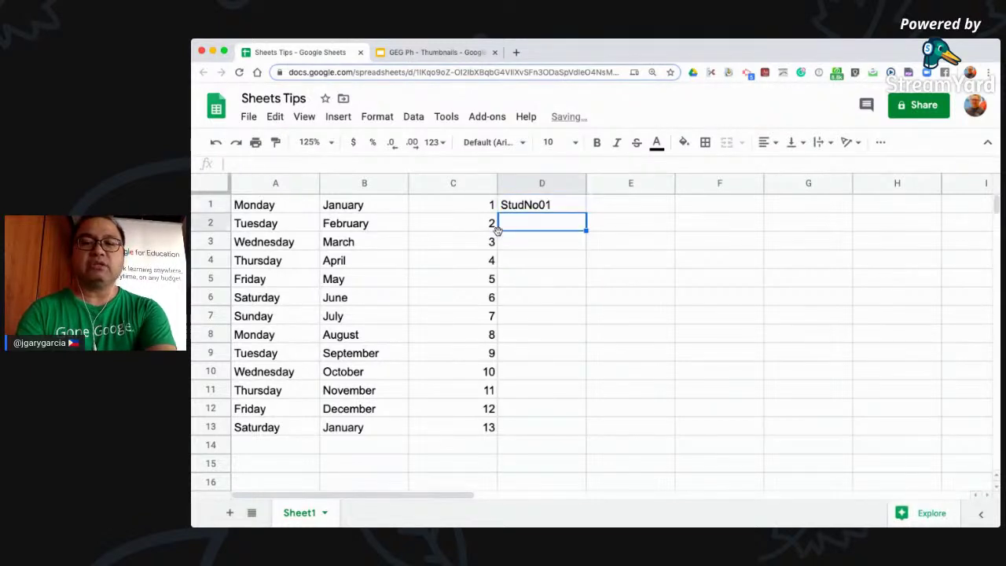
text(Stude)
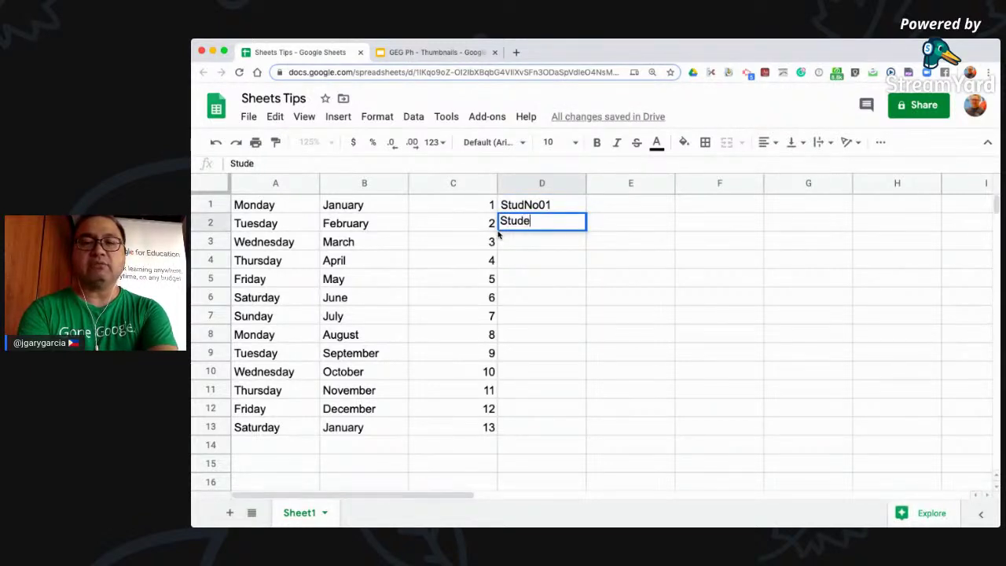
key(BackSpace)
text(No)
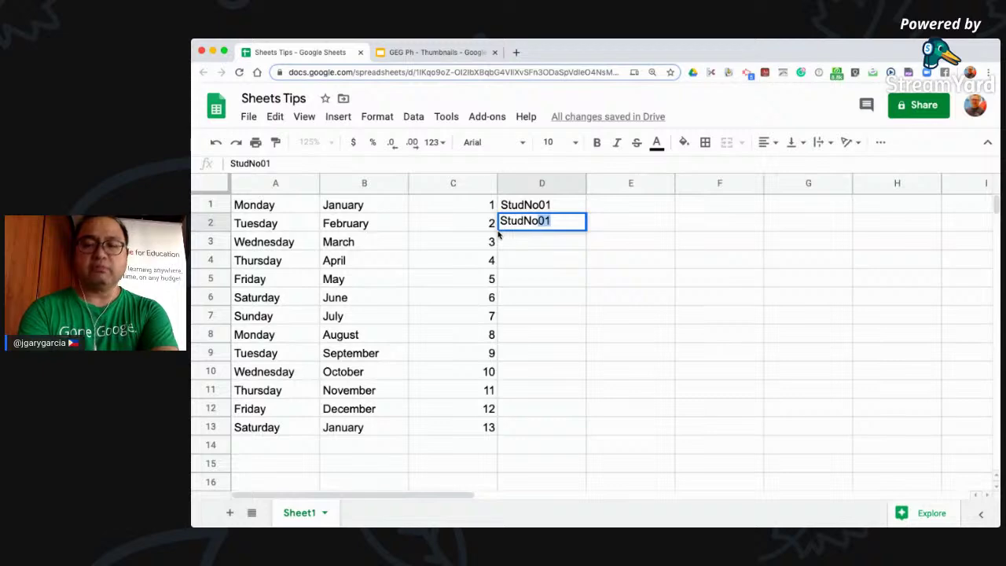
text(02)
key(Return)
key(Up)
key(Up)
key(shift+Down)
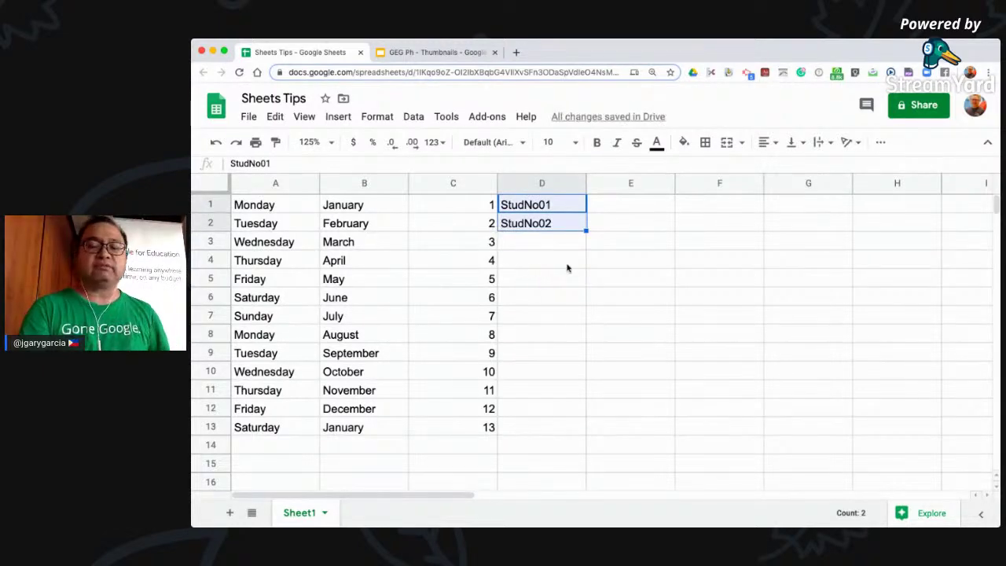
double_click(586, 230)
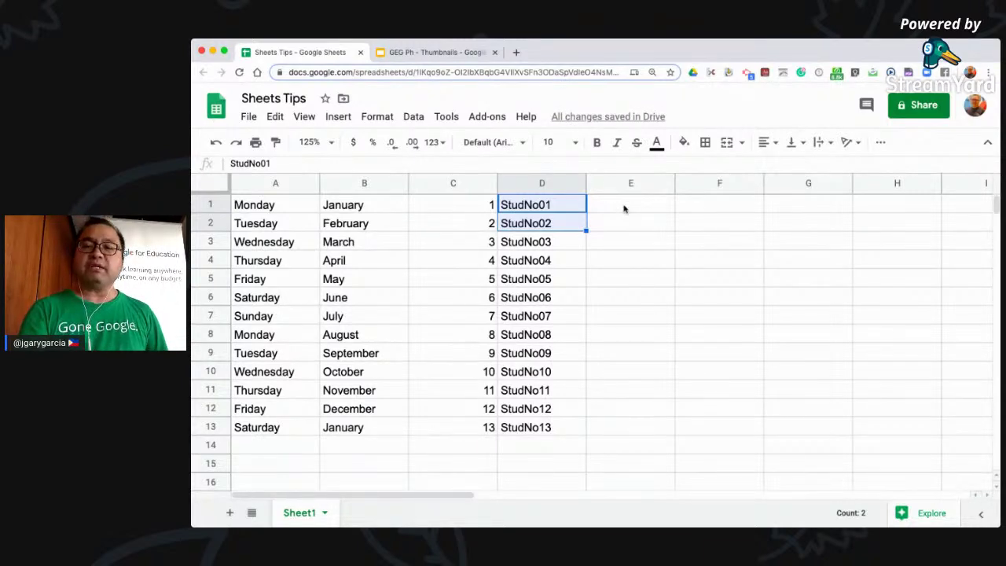
Step: Select the E1:F10 range for entering sample numbers
click(625, 206)
key(shift+Right)
key(shift+Down)
key(shift+Down)
key(shift+Down)
key(shift+Down)
key(shift+Down)
key(shift+Down)
key(shift+Down)
key(shift+Down)
key(shift+Down)
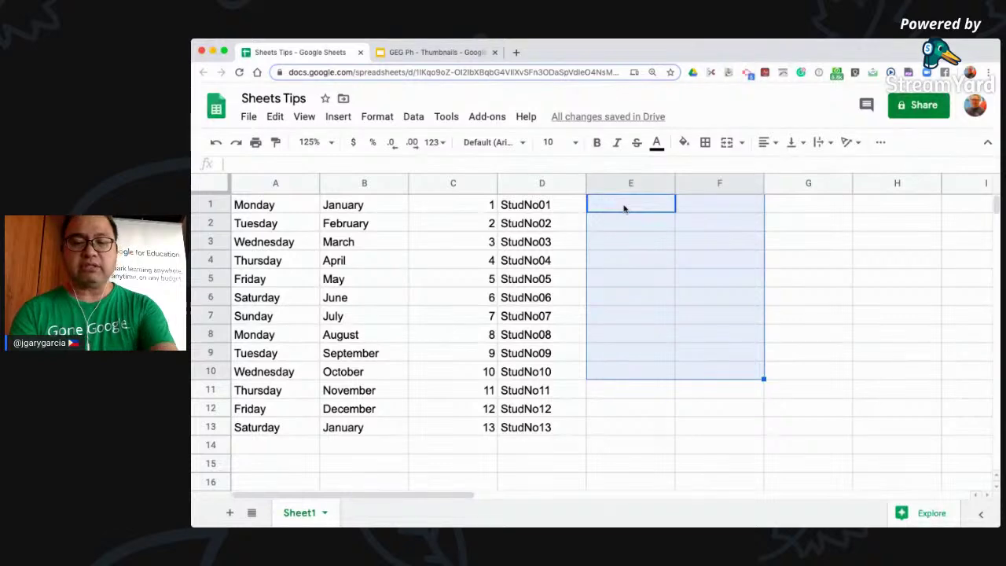
Step: Type sample numbers down column E, rows 1 to 10
text(4)
key(Return)
text(5)
key(Return)
text(6)
key(Return)
text(7)
key(Return)
text(8)
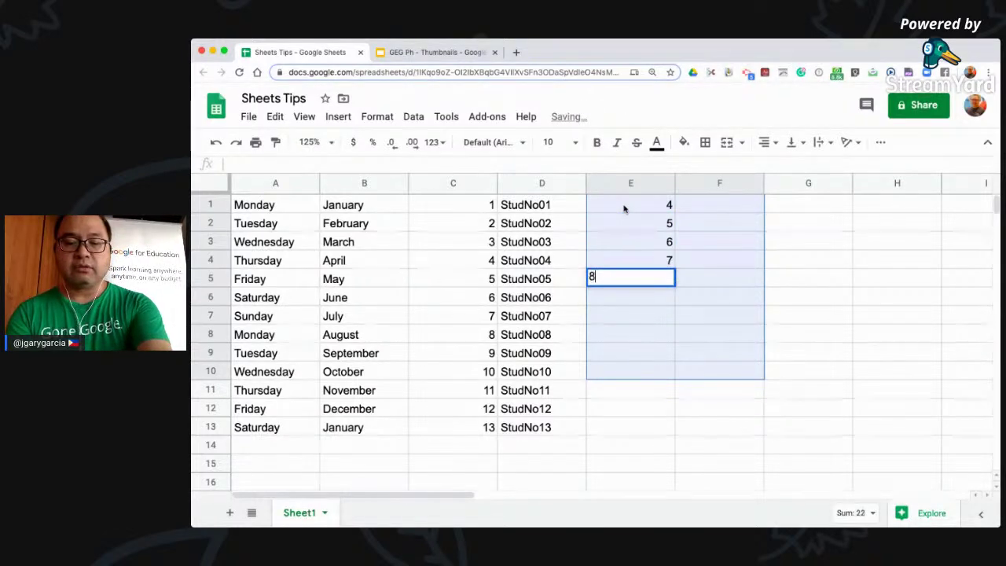
key(Return)
text(9 1 2)
key(Return)
text(3 4)
key(Return)
text(5 6 3 9 8)
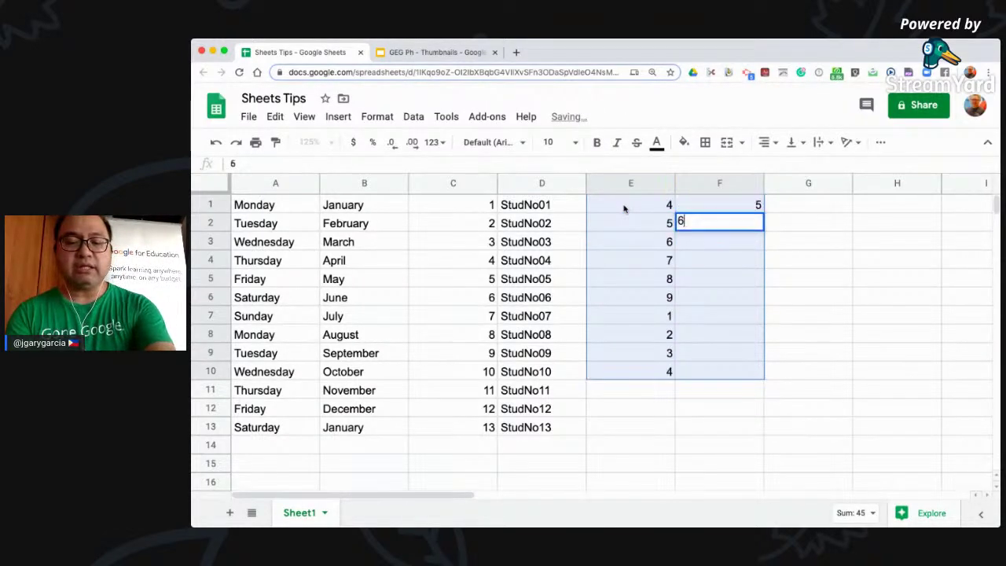
Step: Type the remaining sample numbers down column F to row 10
key(Return)
text(2)
key(Return)
text(34)
key(Return)
text(5)
key(Return)
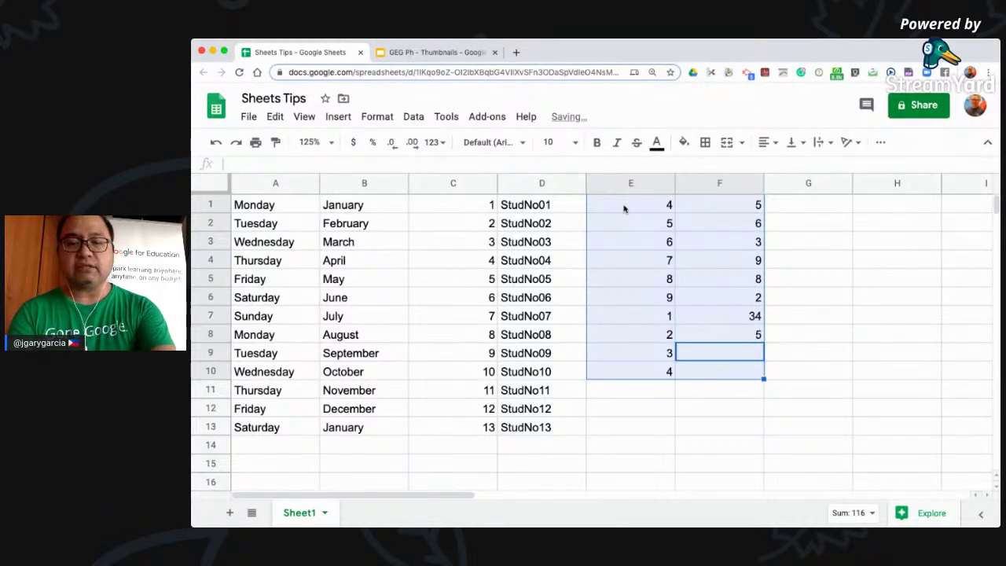
text(5)
key(Return)
text(43)
key(Return)
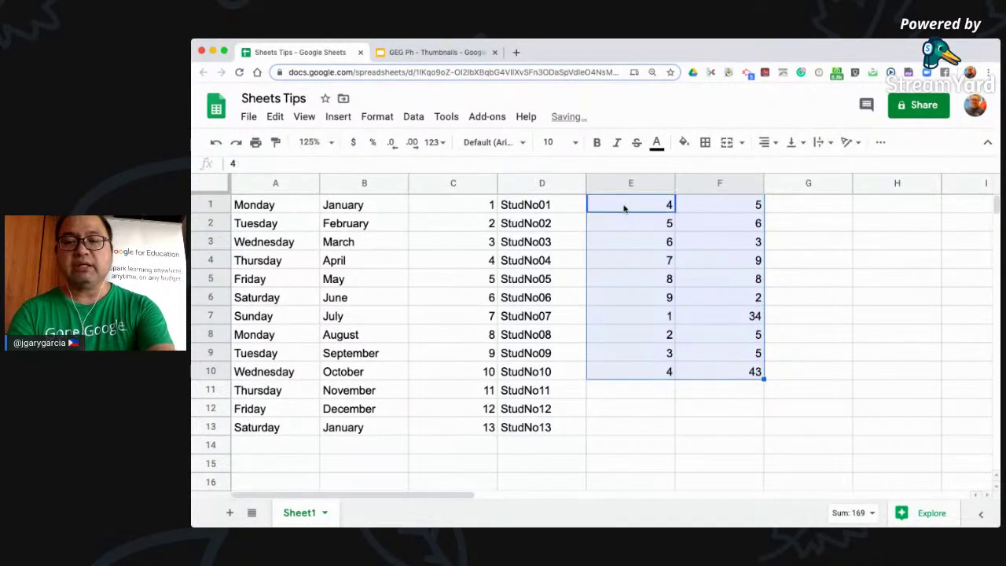
Step: Correct F7 to 5 and F10 to 6
click(625, 208)
key(Down)
key(Down)
key(Down)
key(Down)
key(Down)
key(Down)
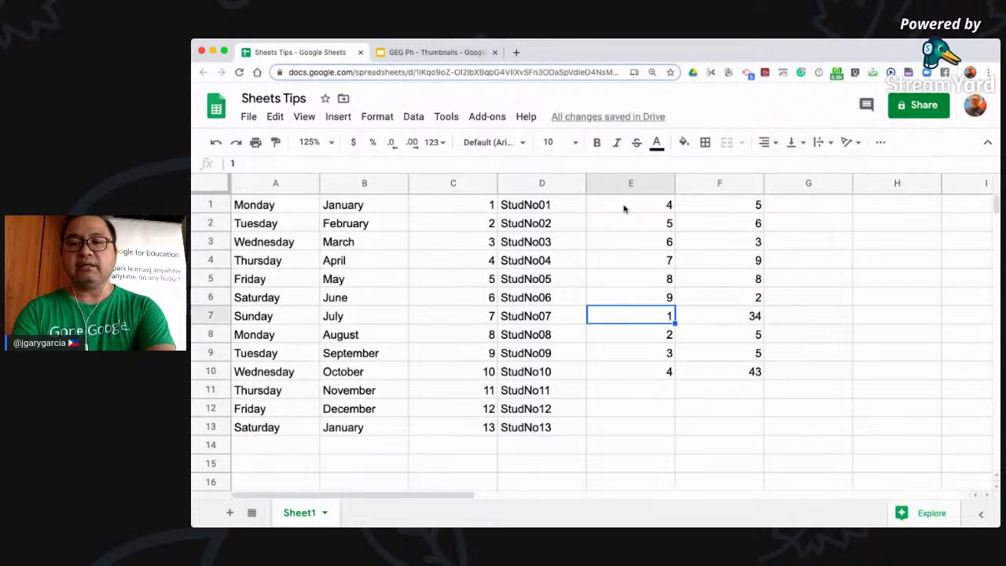
key(Right)
text(5)
key(Return)
key(Down)
key(Down)
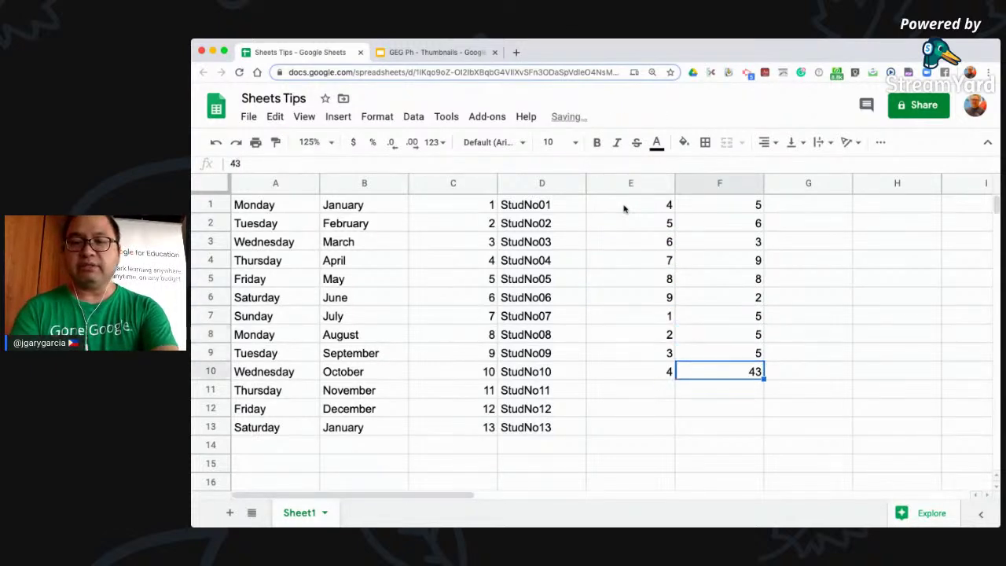
text(6)
key(Return)
Step: Begin a formula in cell G1
key(Up)
key(Up)
key(Up)
key(Up)
key(Up)
key(Up)
key(Up)
key(Up)
key(Up)
key(Up)
key(Right)
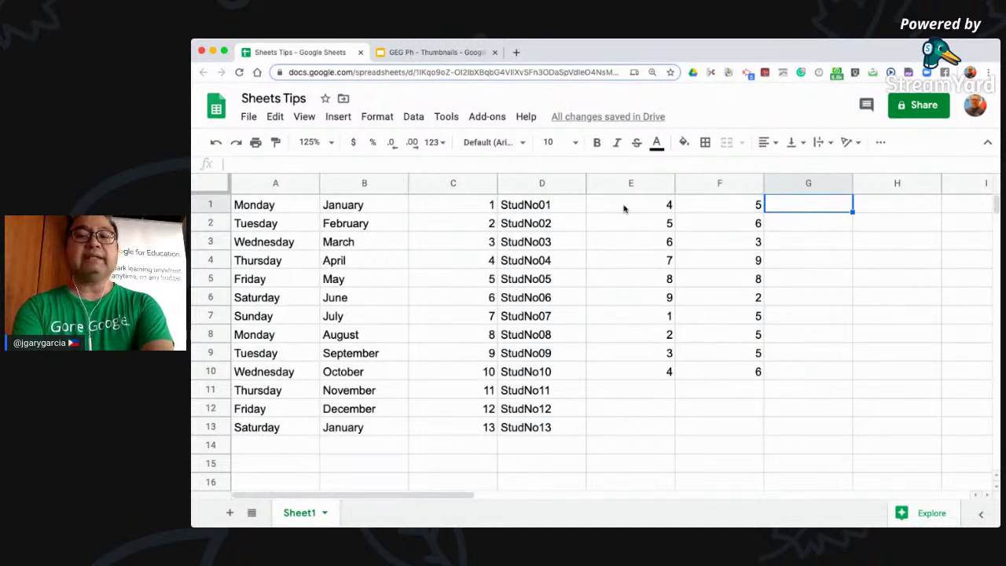
text(=)
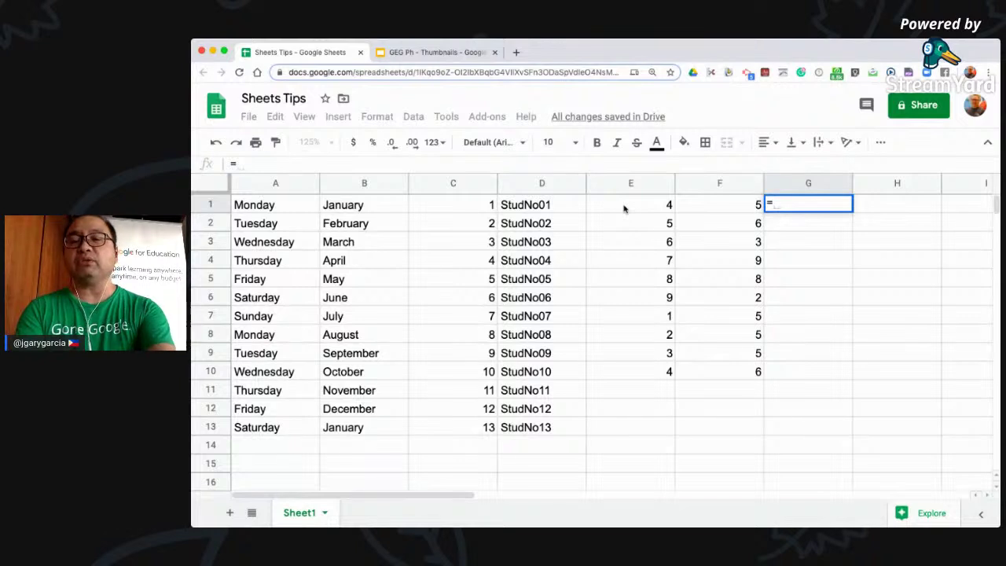
Step: Enter =E1+F1 in G1 and autofill the sum formula down to G10
key(Left)
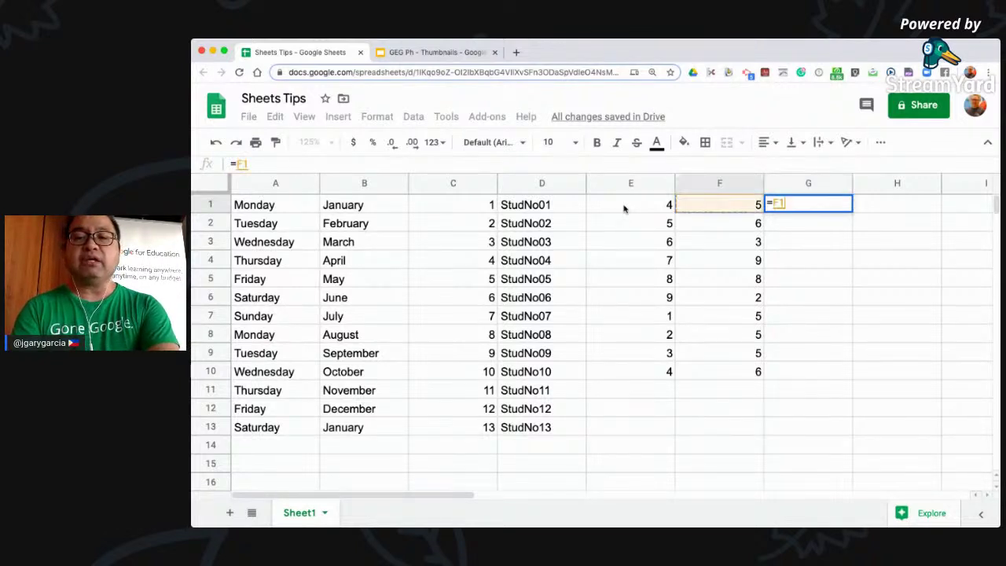
key(Left)
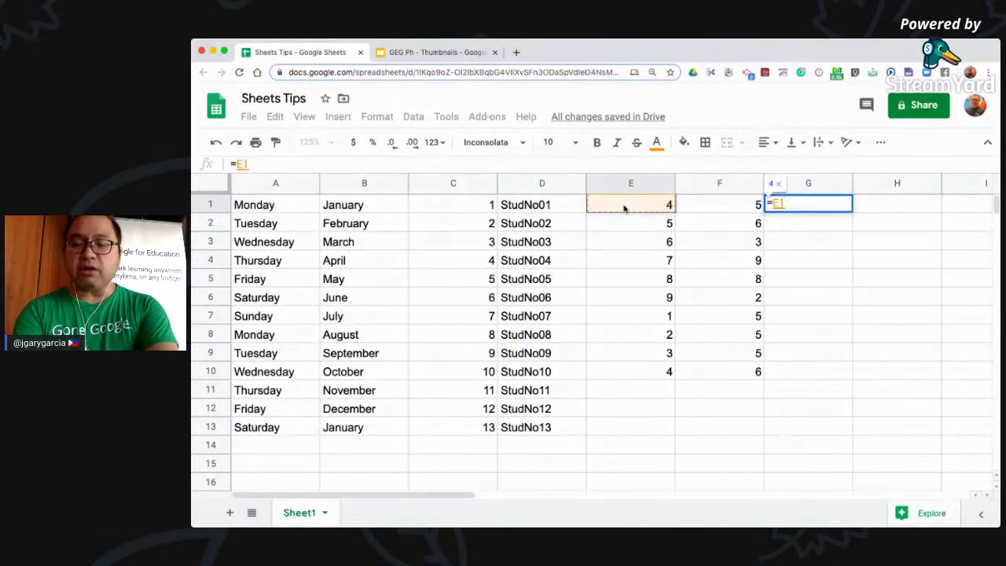
text(+)
key(Left)
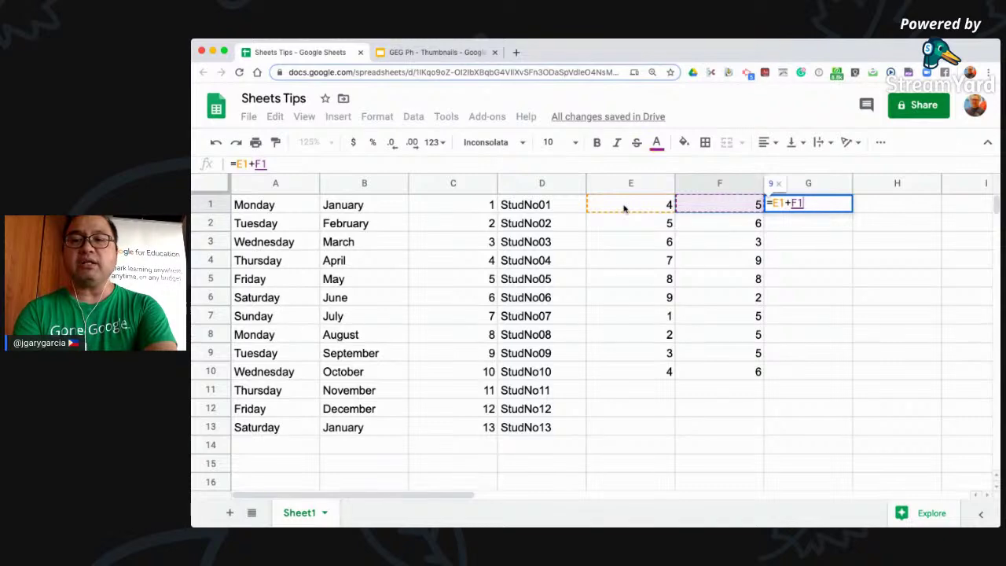
key(Return)
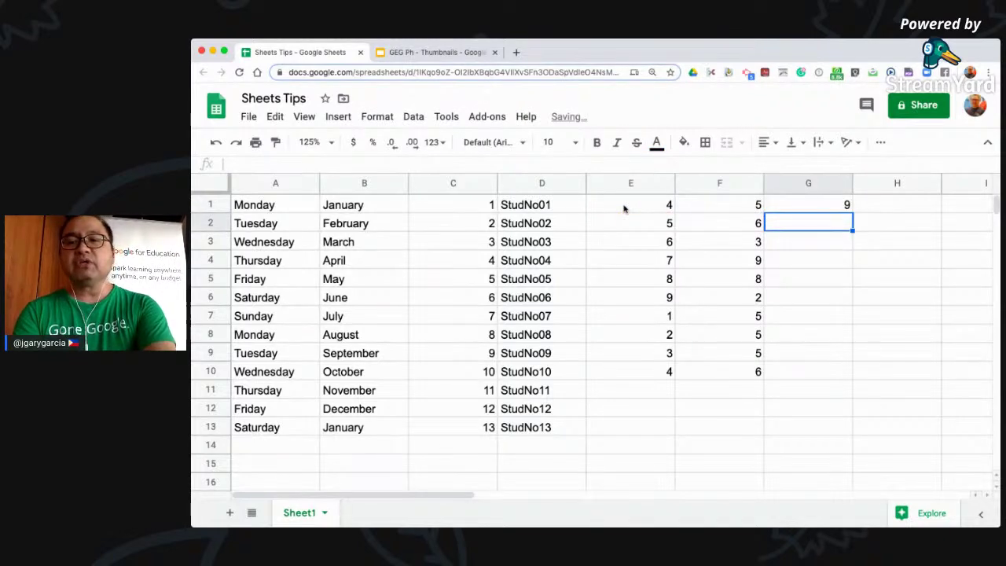
key(Up)
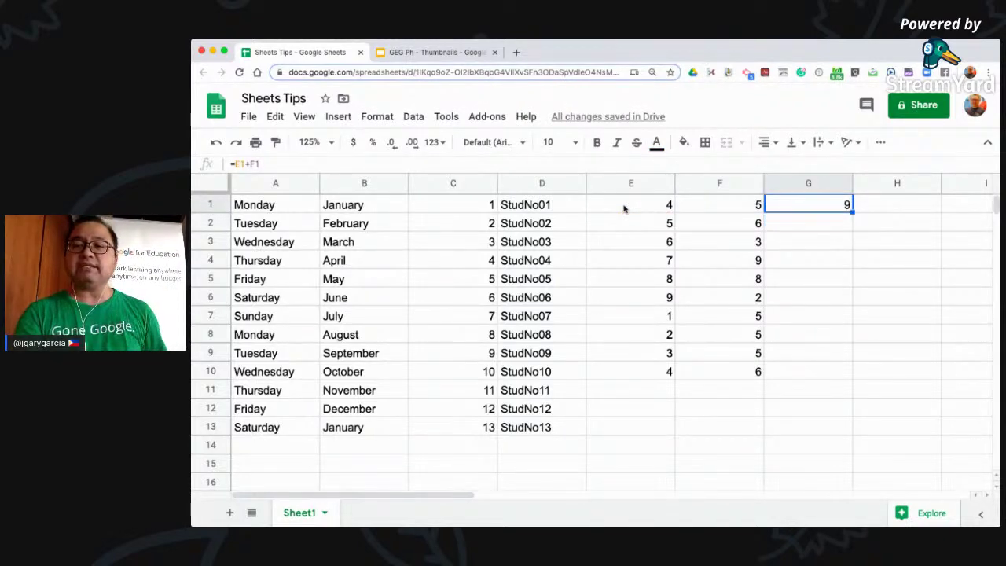
double_click(853, 212)
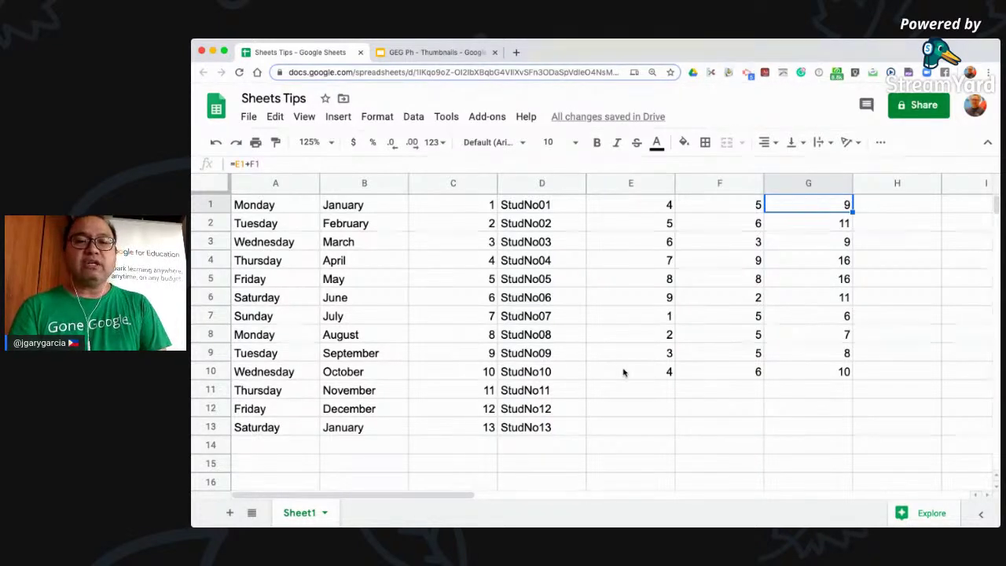
click(438, 306)
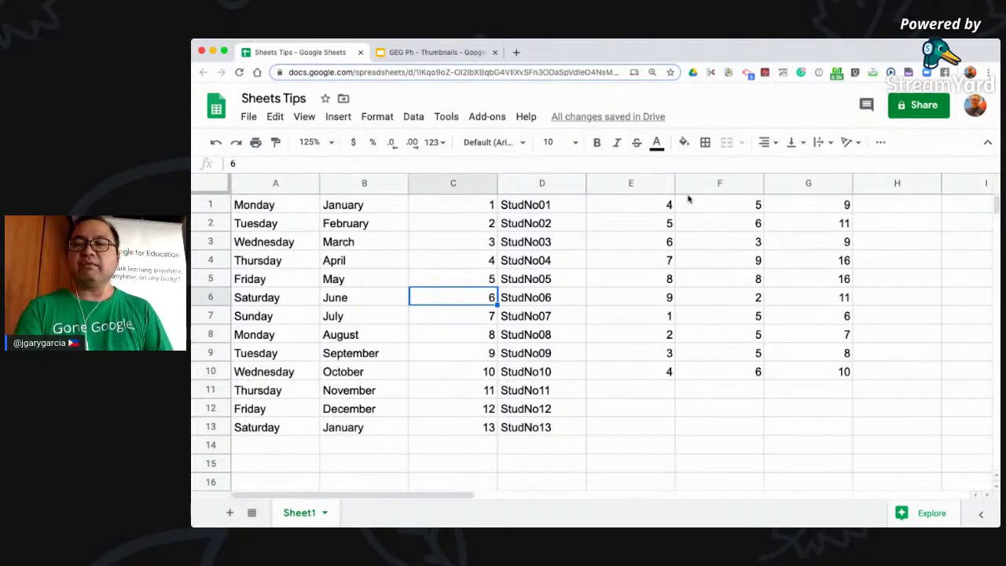
Step: Enter -4 and -2 in H1:H2 and autofill the series up to 14 in H10
click(886, 209)
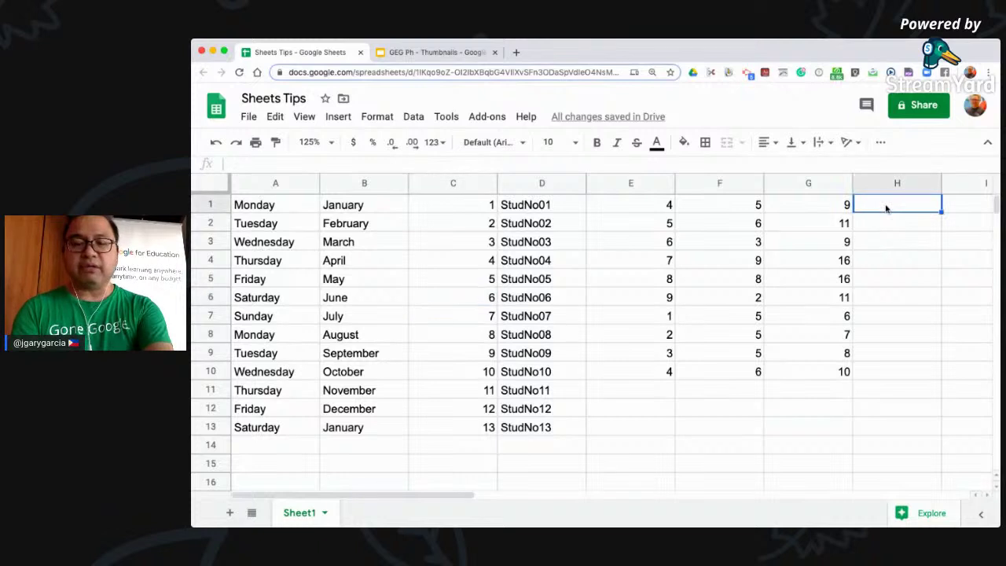
text(-4)
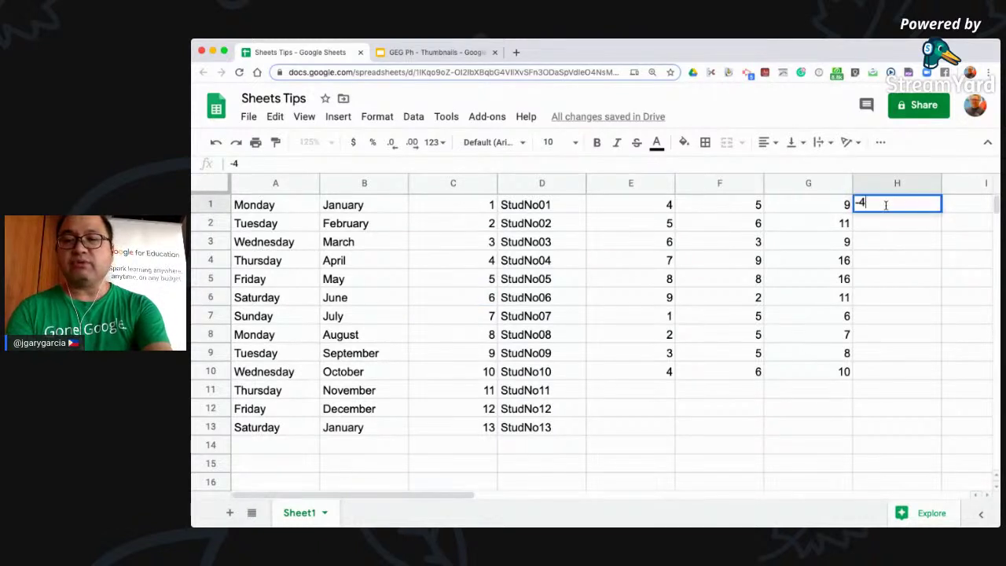
key(Return)
text(-2)
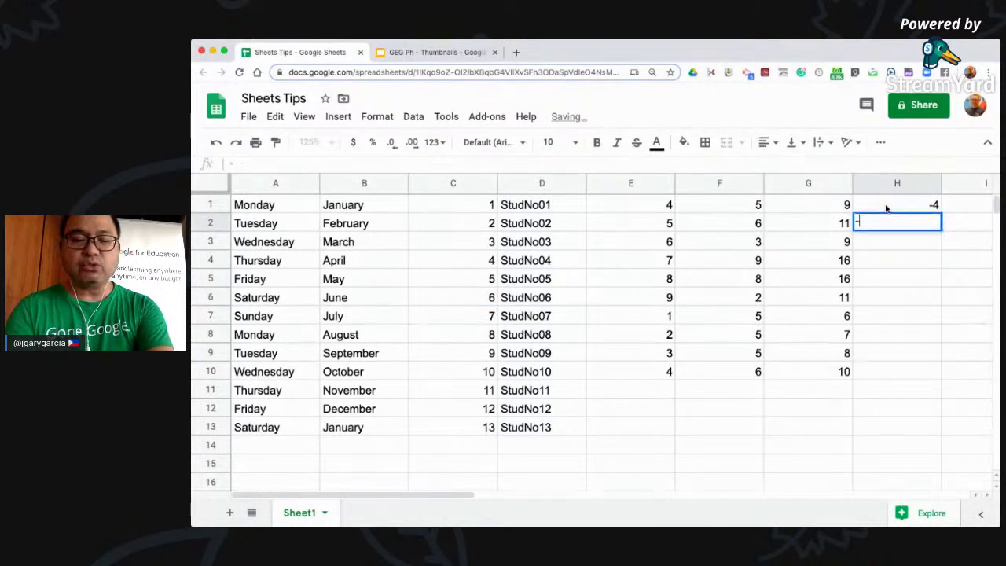
key(Return)
click(886, 209)
key(shift+Down)
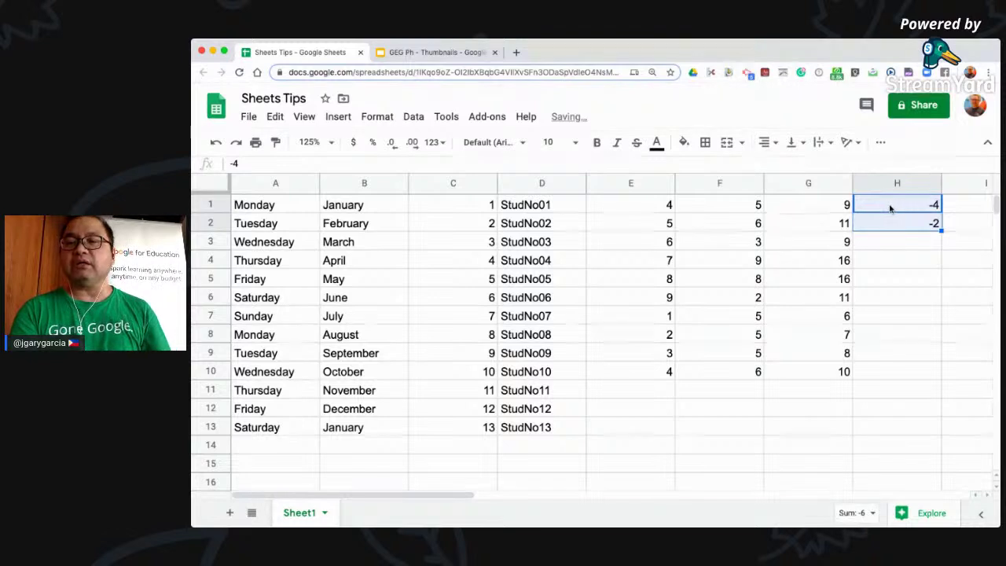
double_click(941, 230)
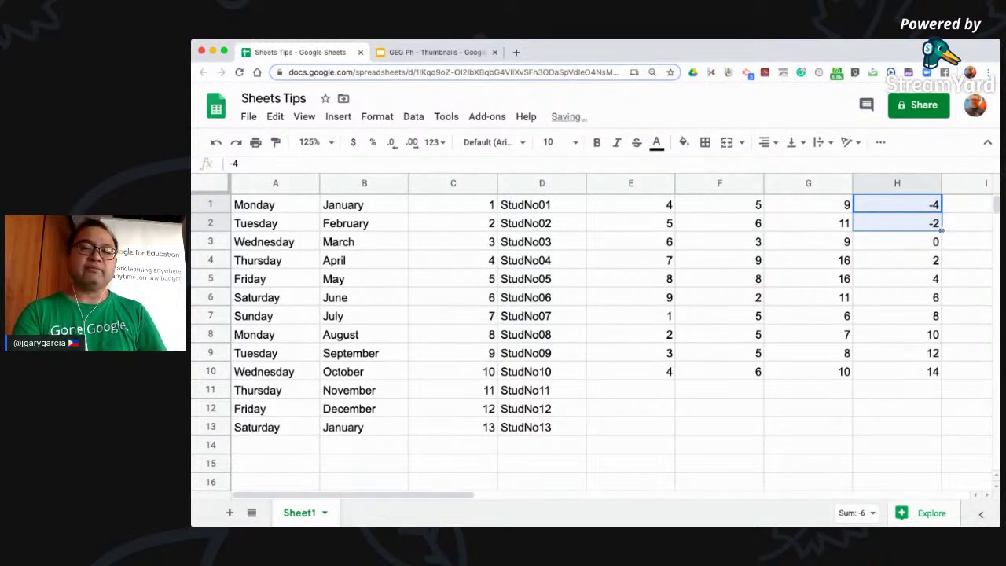